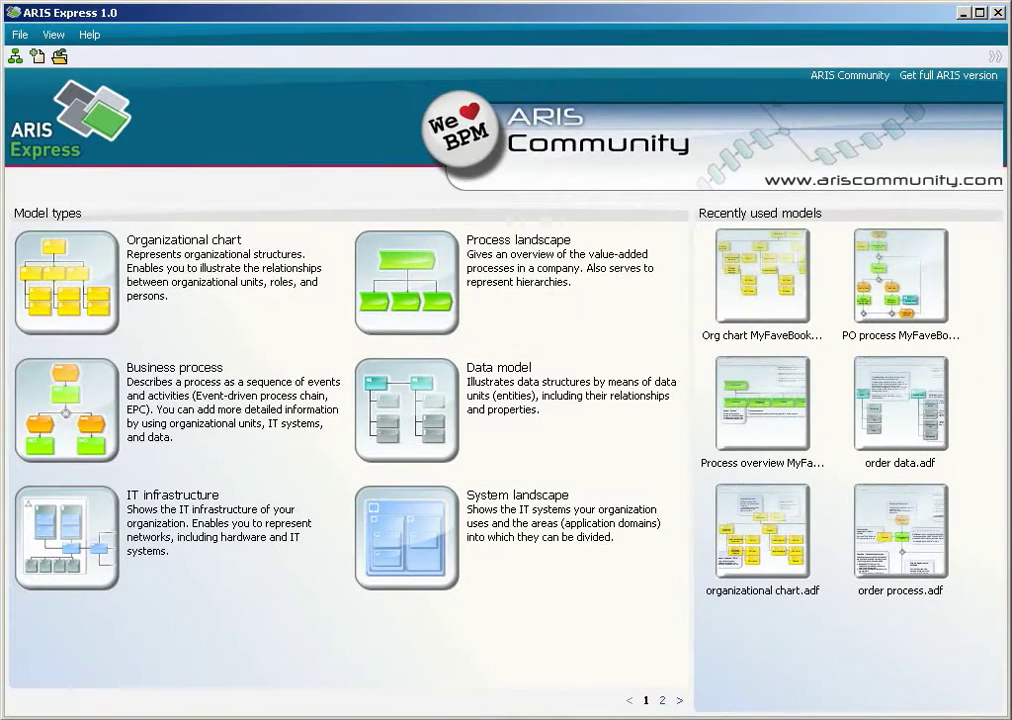
- Create a new data model, insert an Entity attributes fragment on the canvas and name its entity Book
left_click(413, 418)
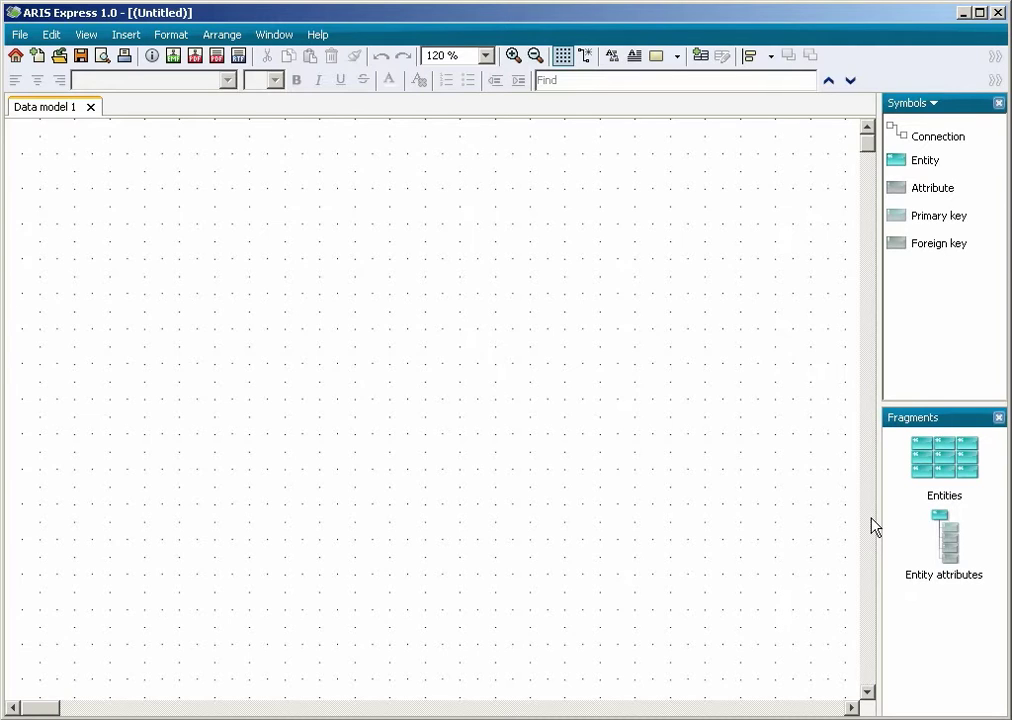
left_click(947, 545)
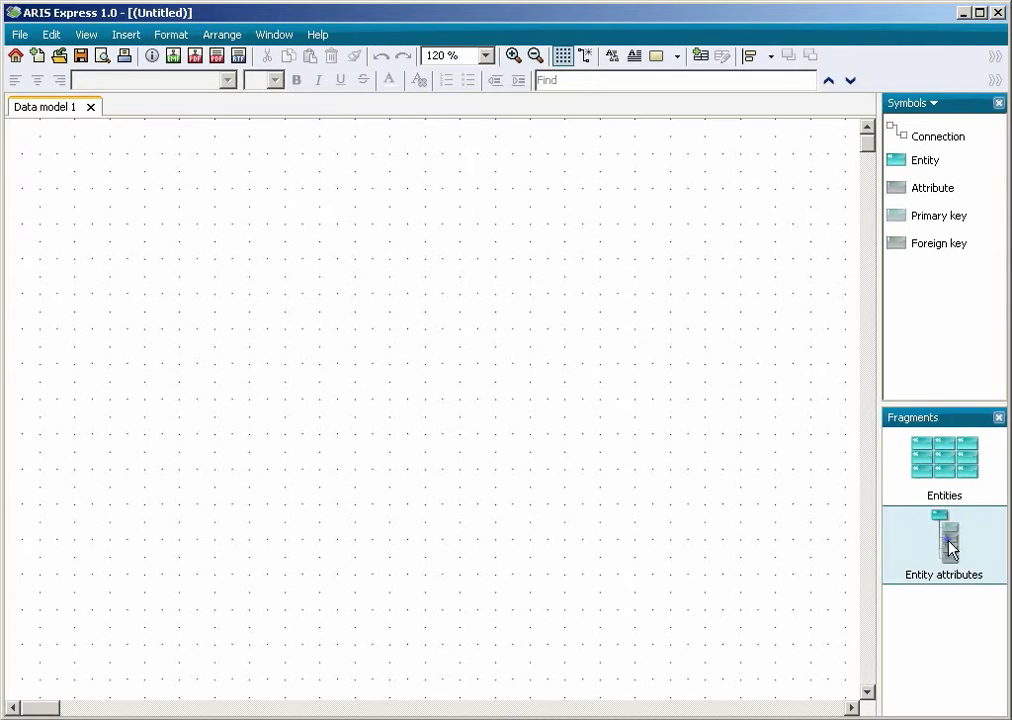
left_click(318, 377)
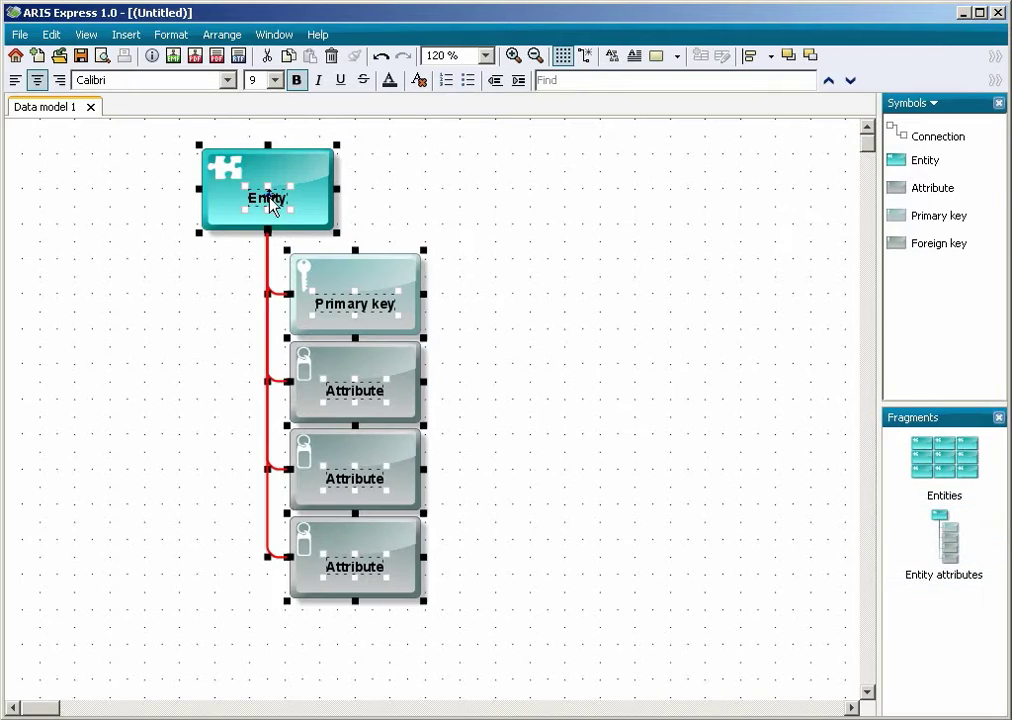
double_click(273, 198)
type("Book")
left_click(497, 293)
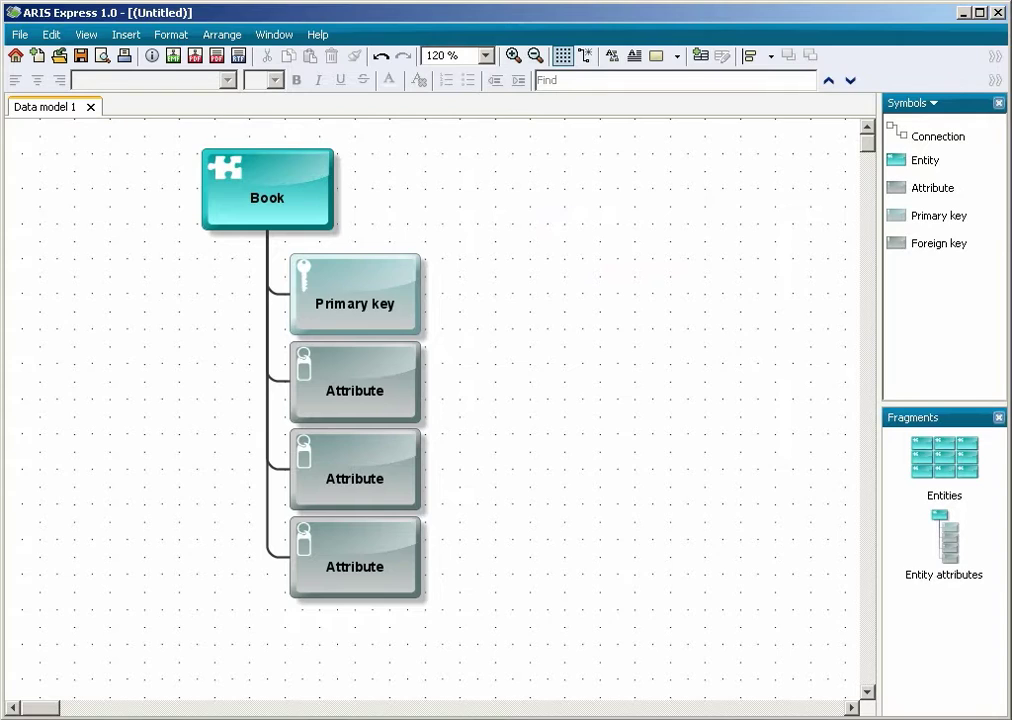
- Name Book's primary key ISBN and the next two attributes Title and Price, and delete the remaining attribute
double_click(341, 302)
type("ISBN")
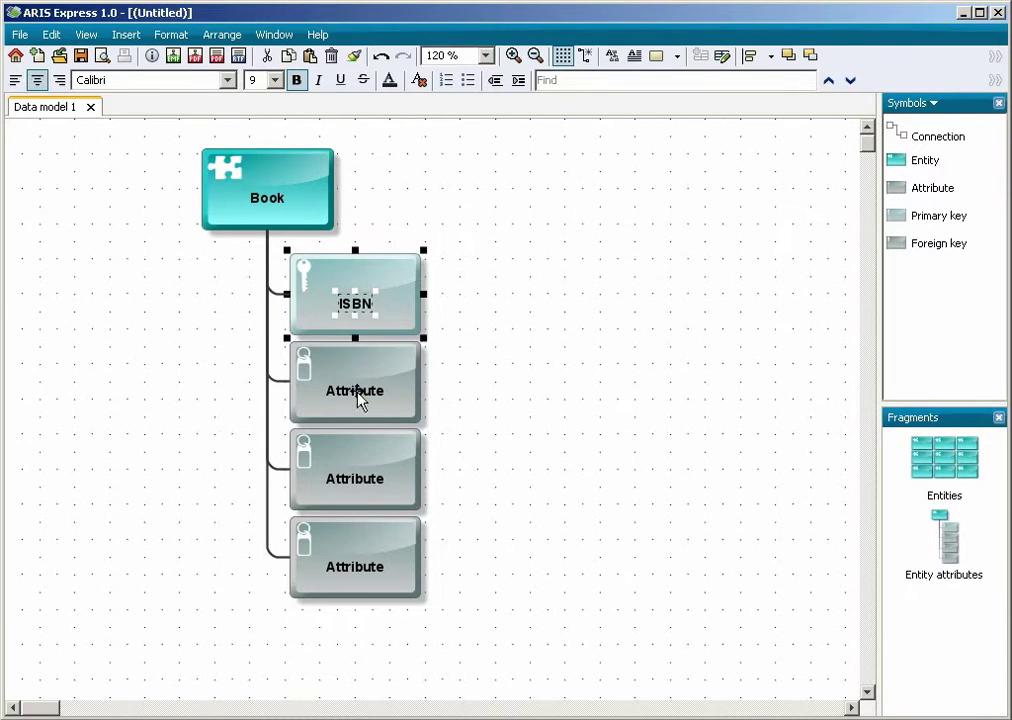
double_click(360, 400)
type("Title")
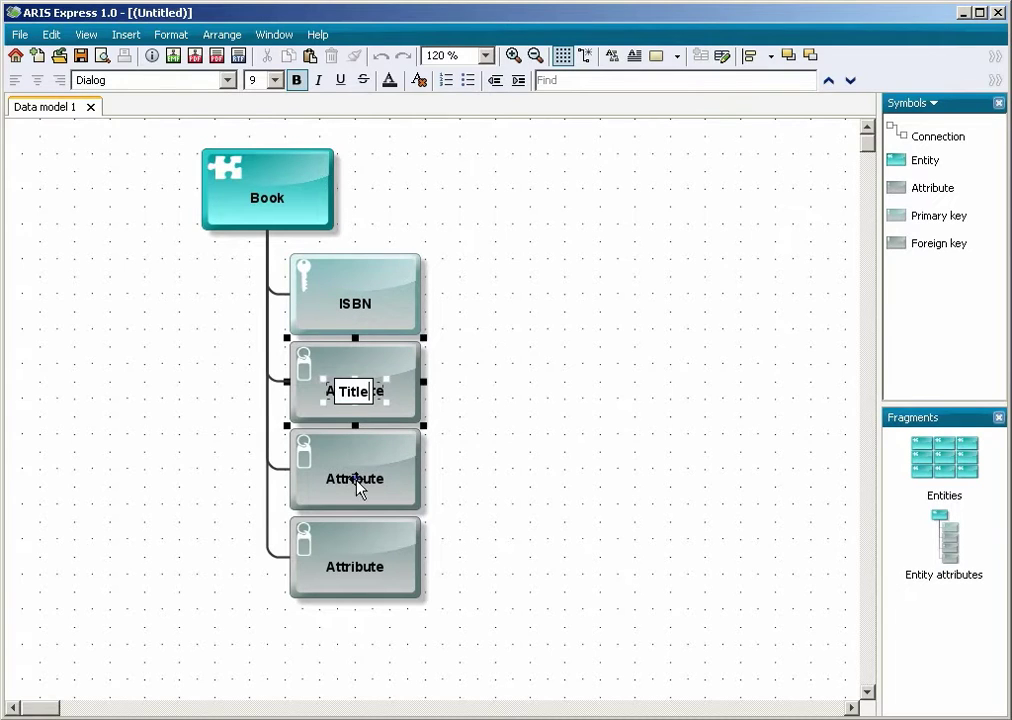
double_click(357, 488)
type("Price")
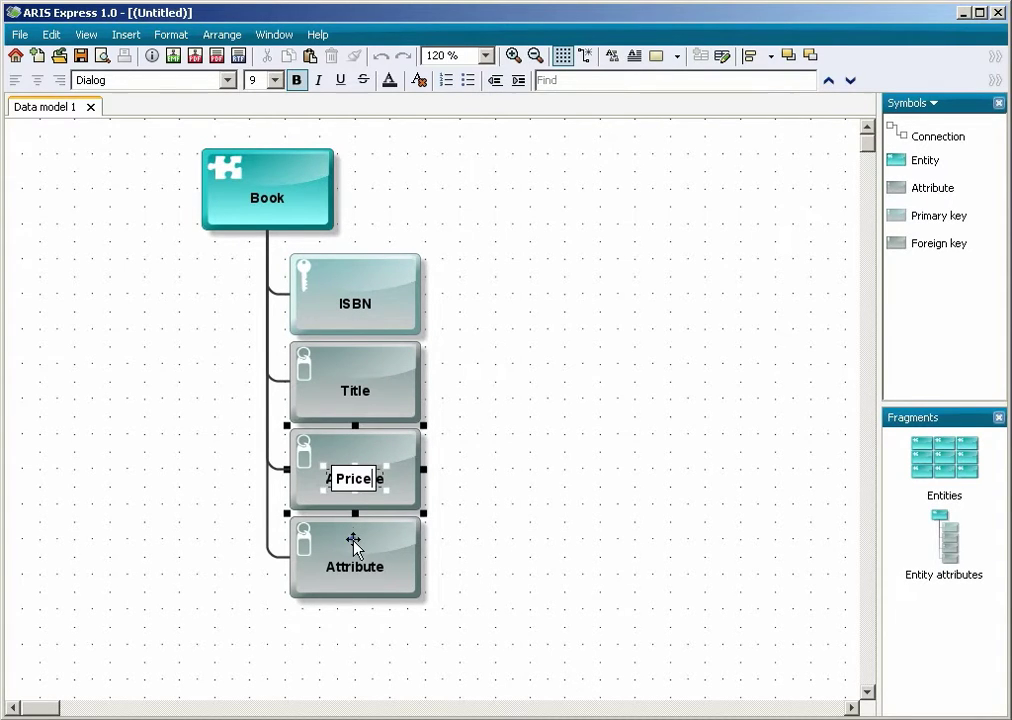
right_click(360, 556)
left_click(449, 640)
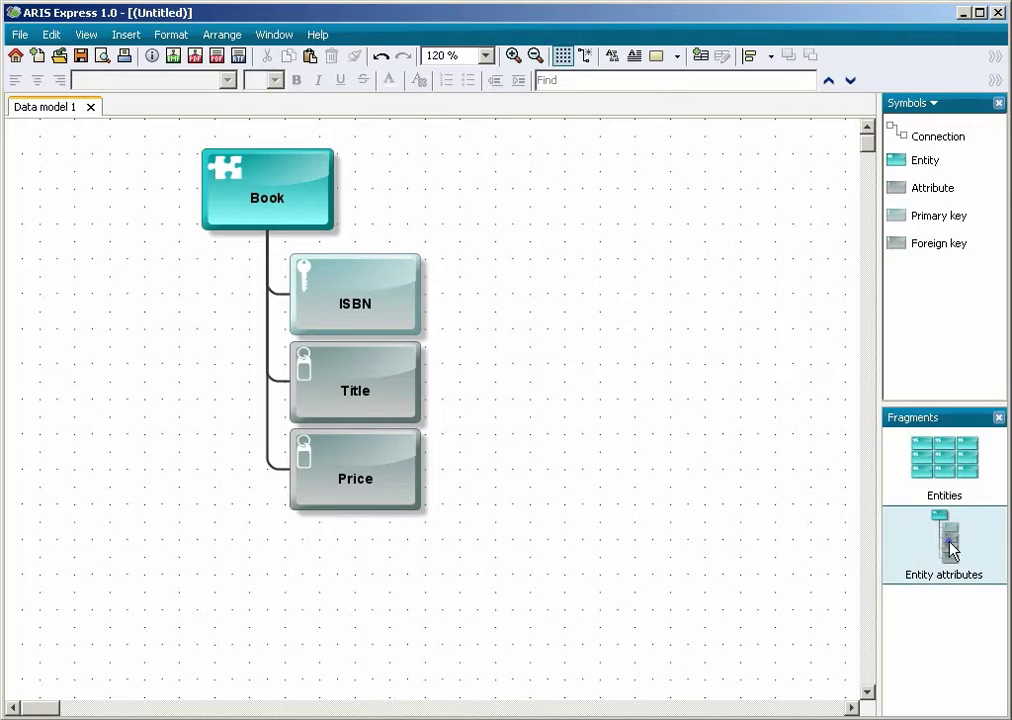
- Insert a second Entity attributes fragment beside the Book structure and name its entity Order
left_click_drag(951, 549, 535, 372)
double_click(508, 212)
type("Order")
key("Return")
left_click(734, 273)
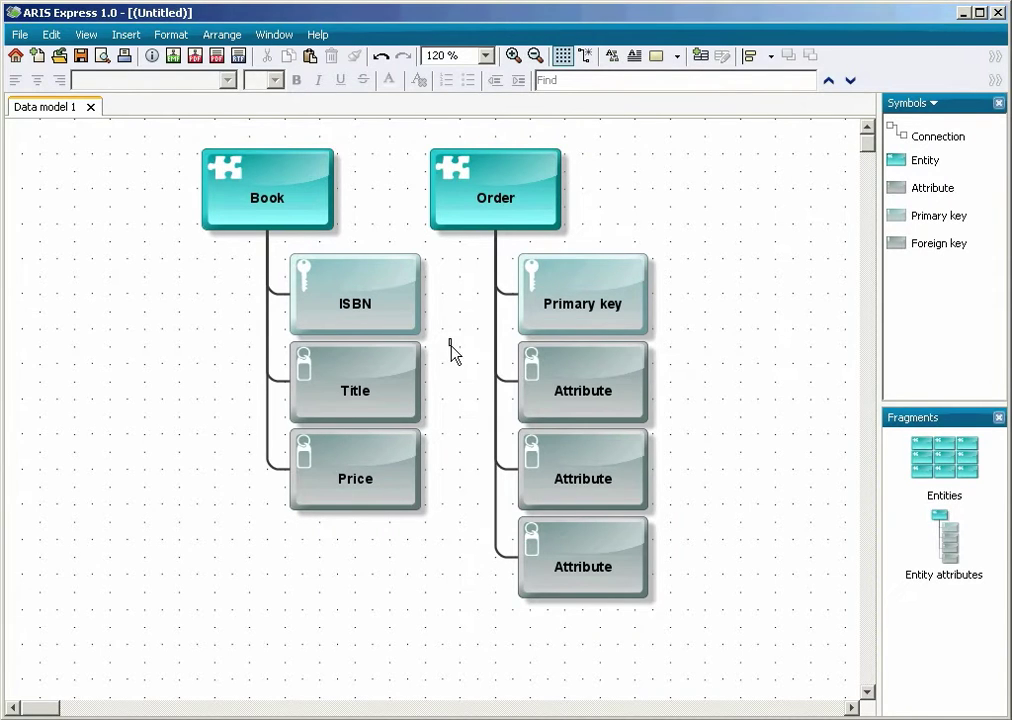
- Change the symbol of the first two attributes under Order to Foreign key
left_click_drag(449, 339, 714, 526)
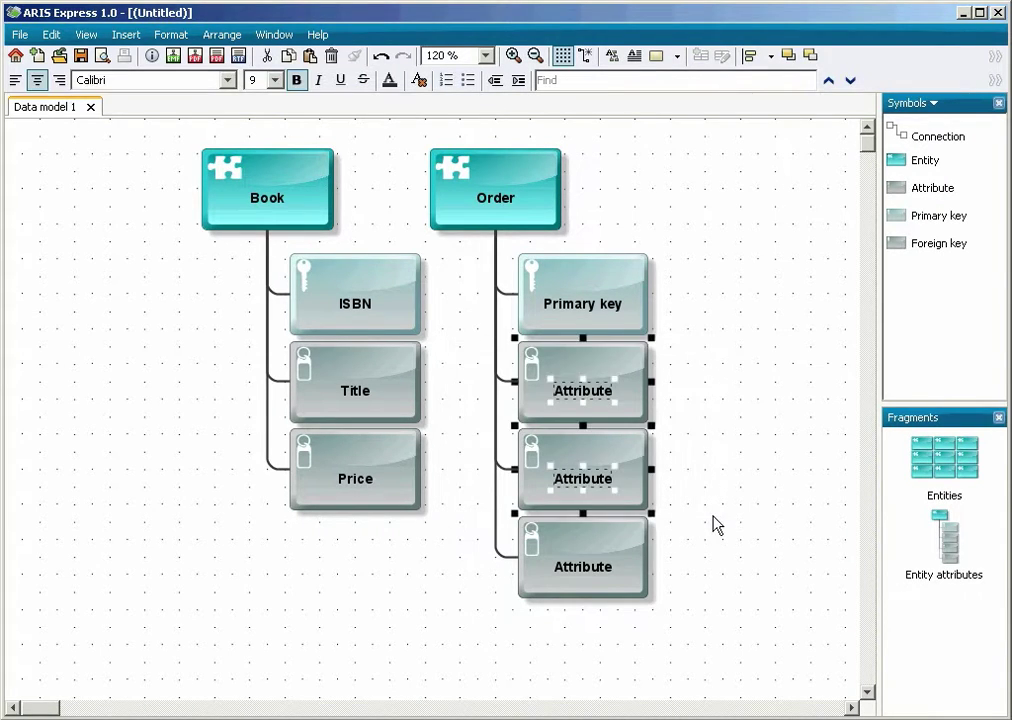
right_click(583, 447)
mouse_move(666, 702)
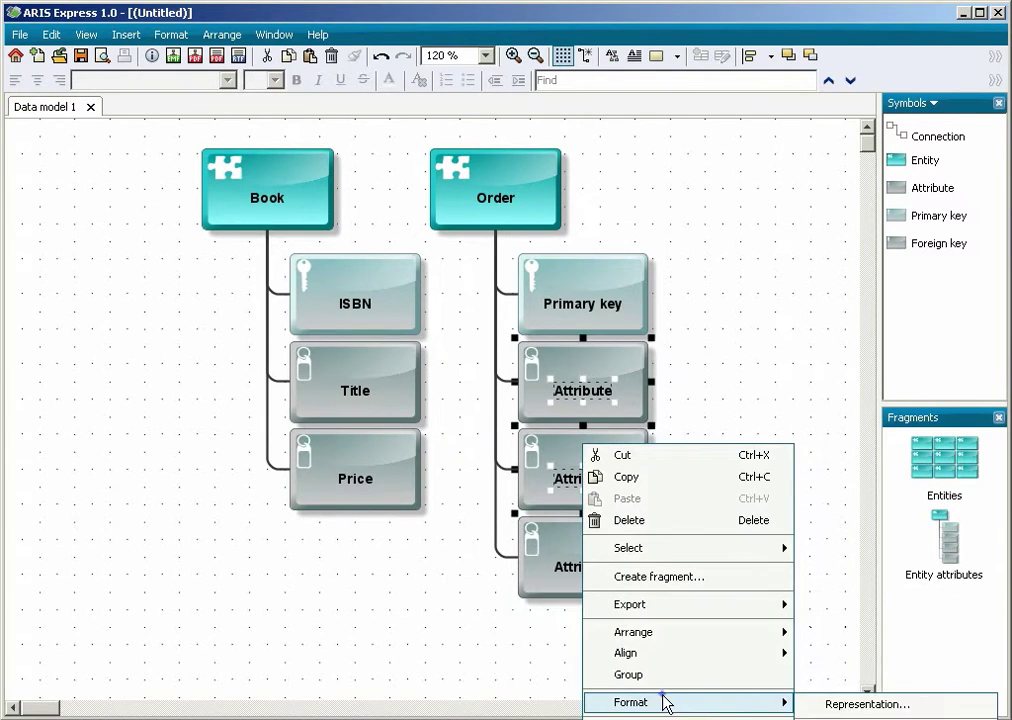
left_click(808, 703)
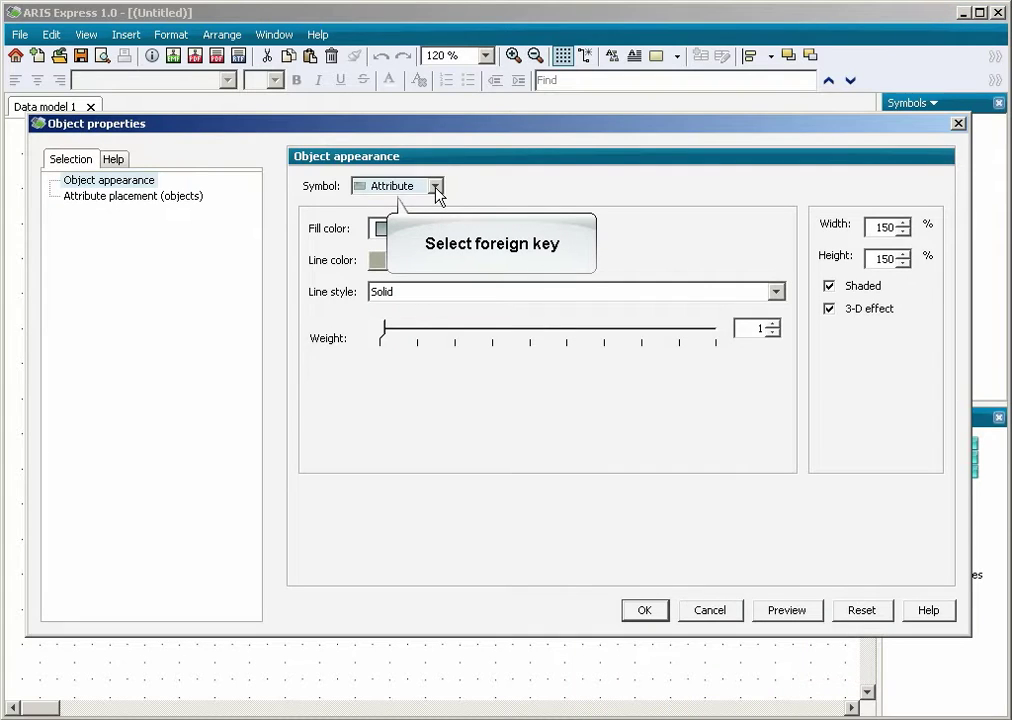
left_click(436, 187)
left_click(404, 217)
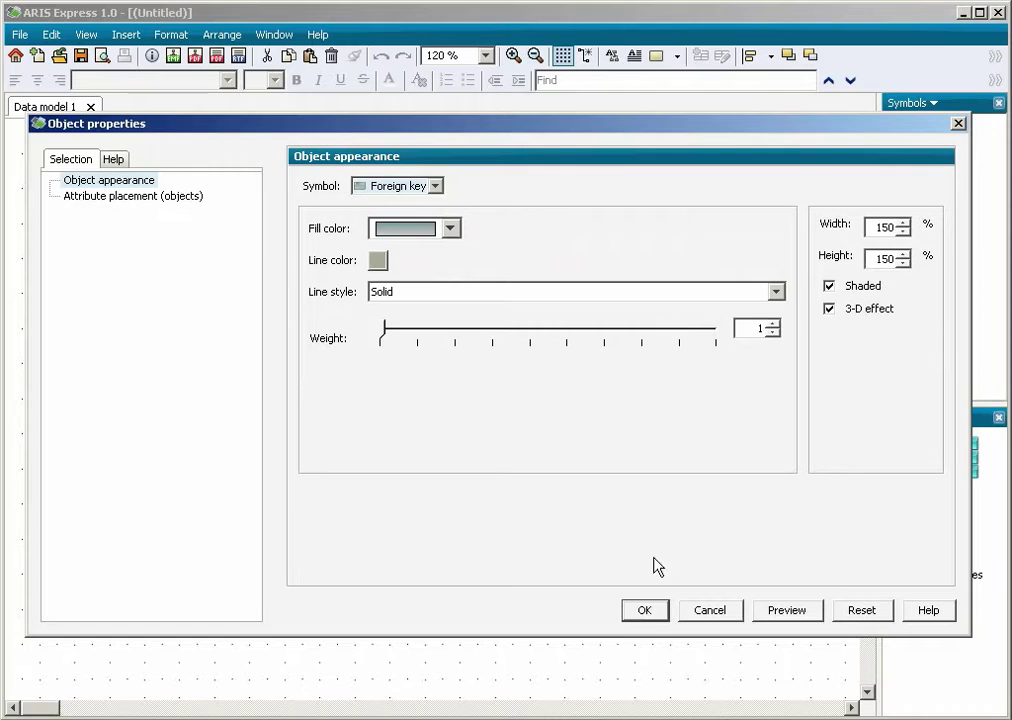
left_click(657, 614)
- Connect the Order entity to each of its two foreign keys
left_click(508, 396)
left_click(900, 134)
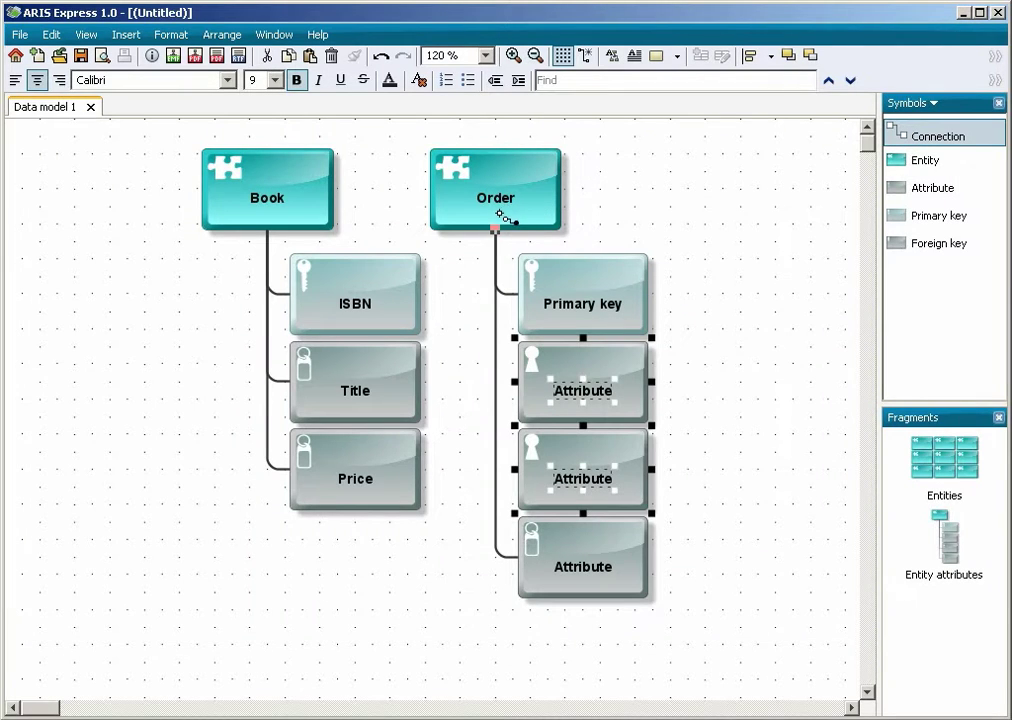
left_click_drag(497, 215, 535, 384)
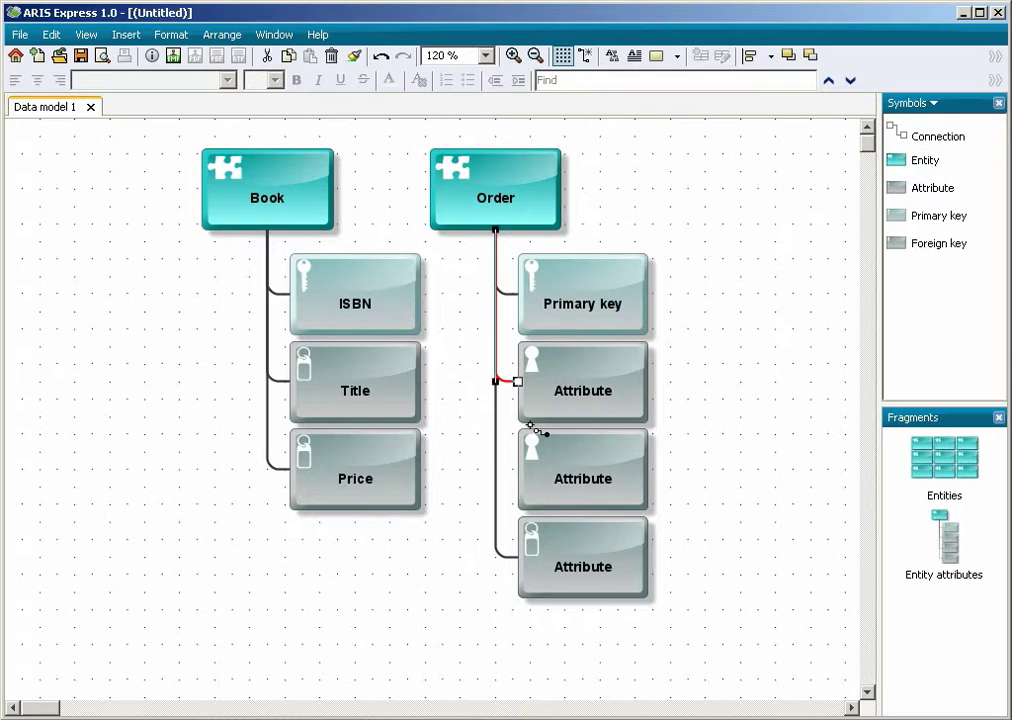
left_click(527, 467)
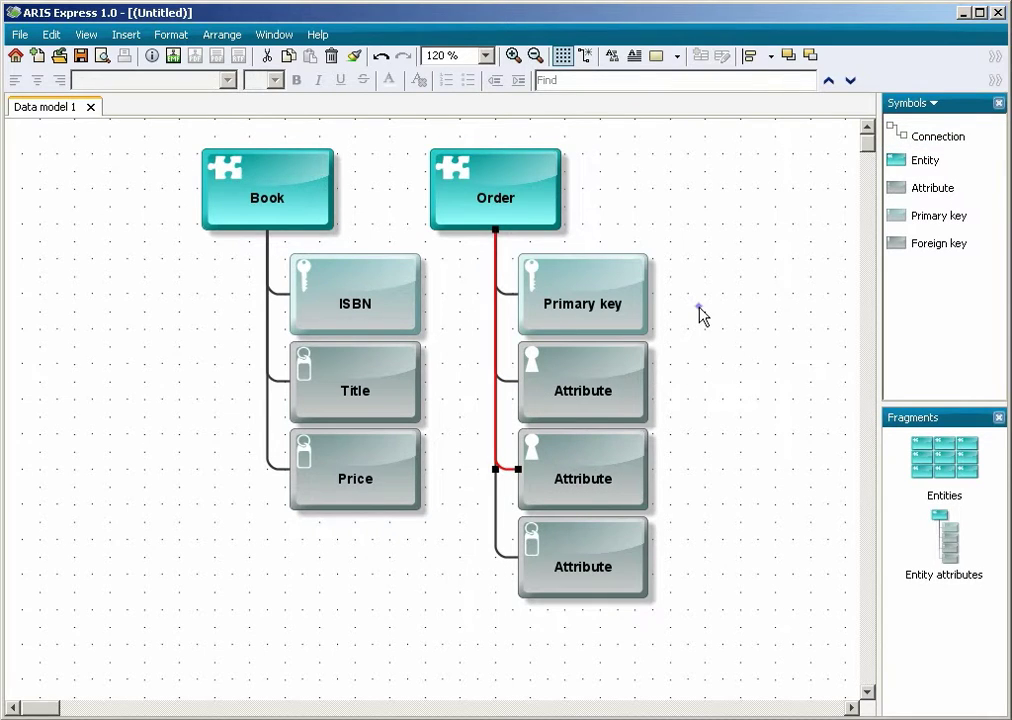
left_click(700, 314)
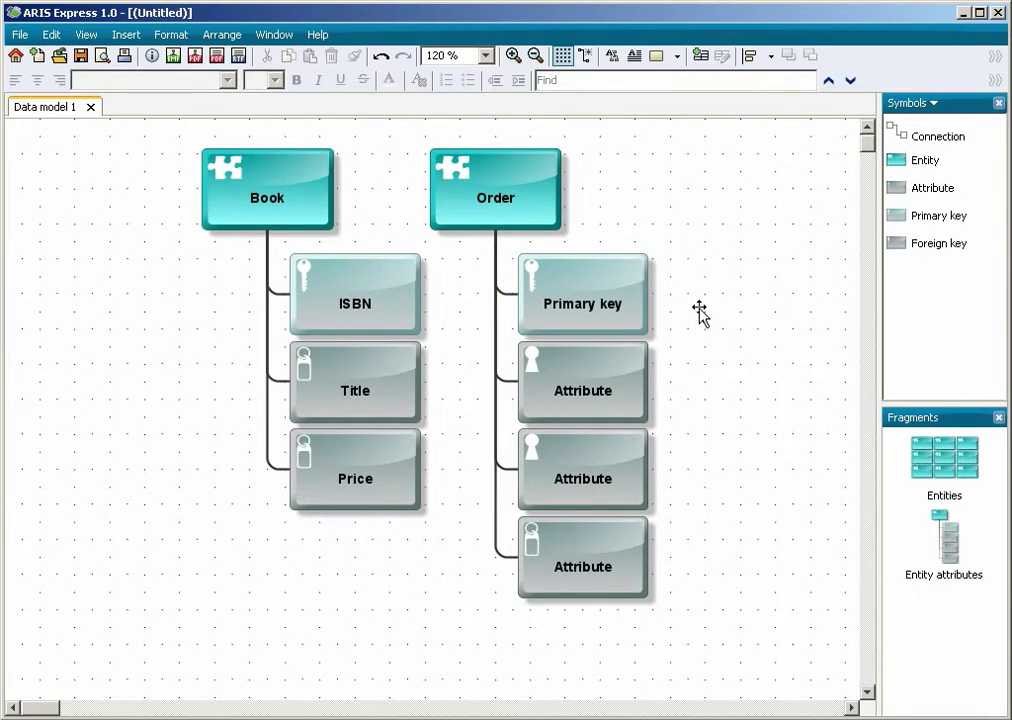
- Name Order's primary key Order number and its first foreign key Customer ID
left_click(584, 309)
left_click(584, 309)
type("Order number")
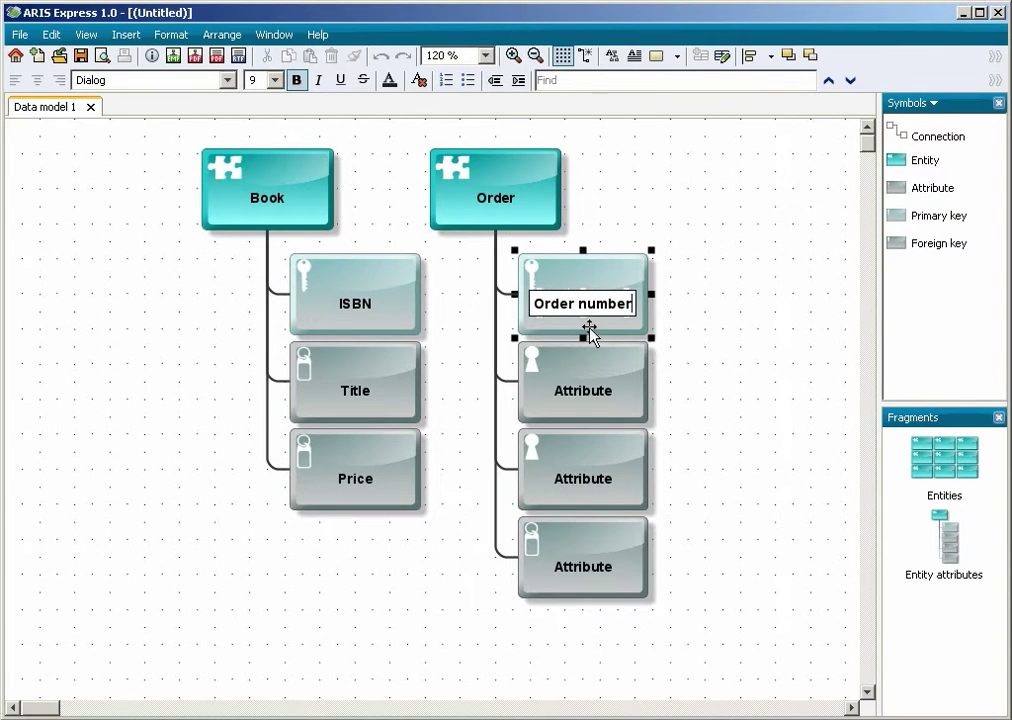
left_click(590, 395)
left_click(590, 395)
type("Customer ID")
- Name Order's second foreign key ISBN and its last attribute Order date
left_click(586, 488)
left_click(586, 488)
type("ISBN")
left_click(586, 573)
left_click(586, 573)
type("Order date")
left_click(679, 489)
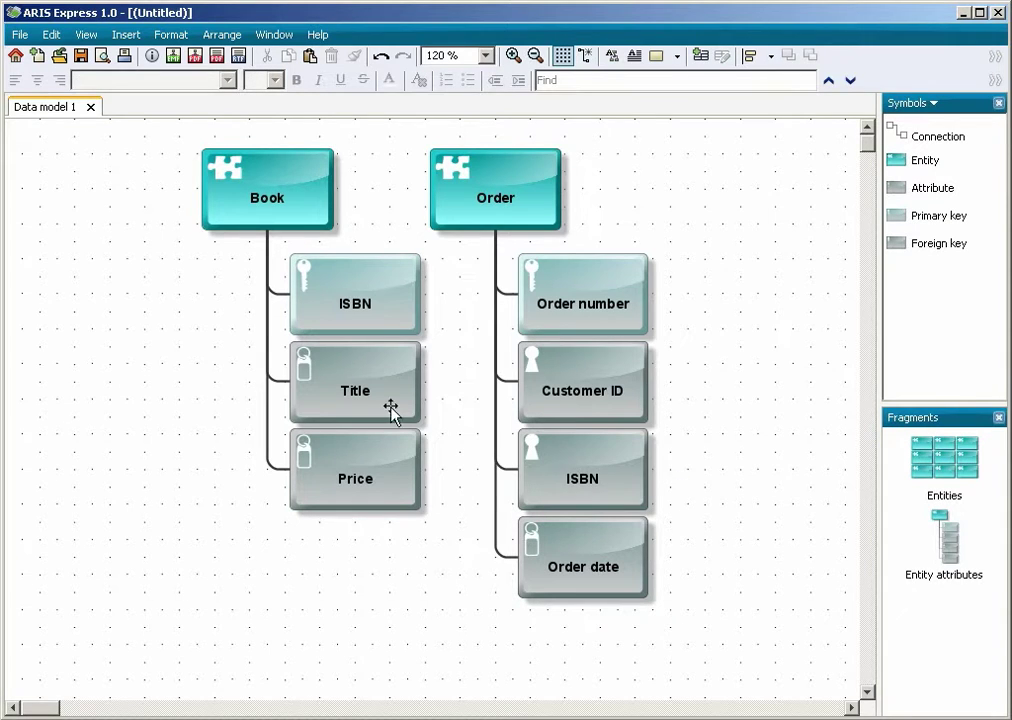
- Connect the Book entity to the Order entity with source cardinality n and target cardinality cn
left_click(300, 198)
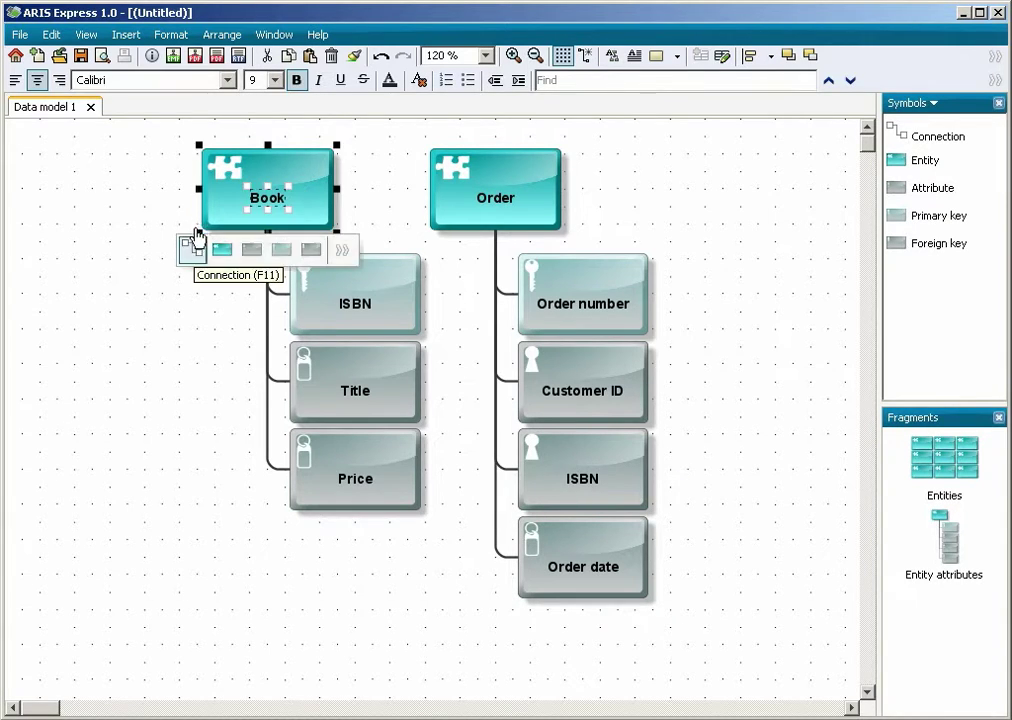
left_click_drag(190, 237, 453, 189)
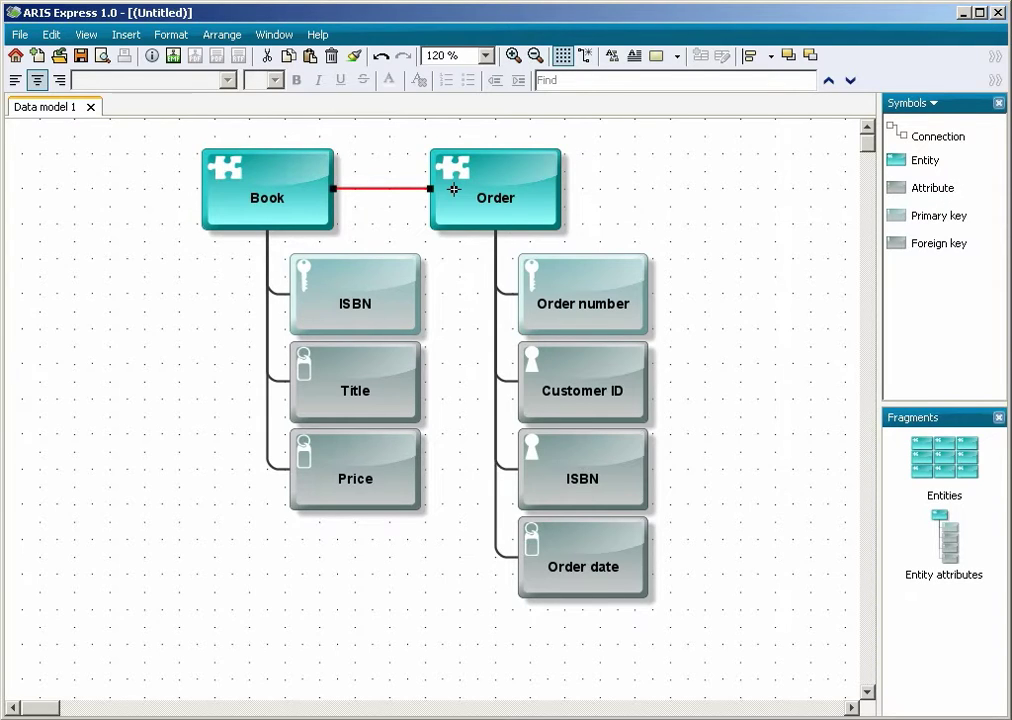
right_click(374, 189)
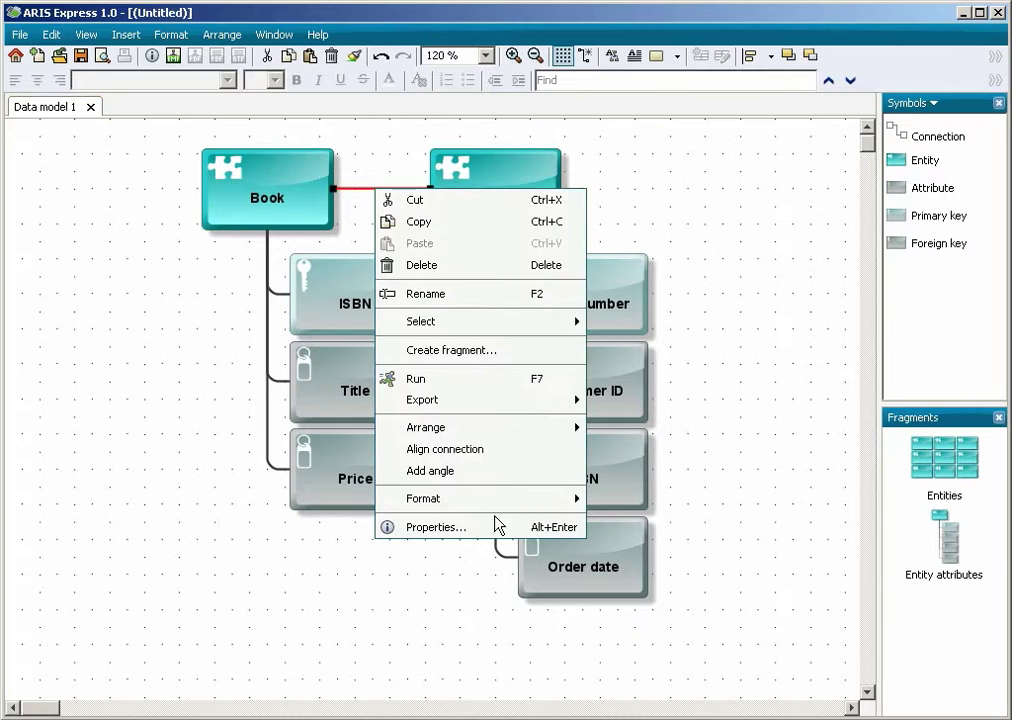
left_click(499, 530)
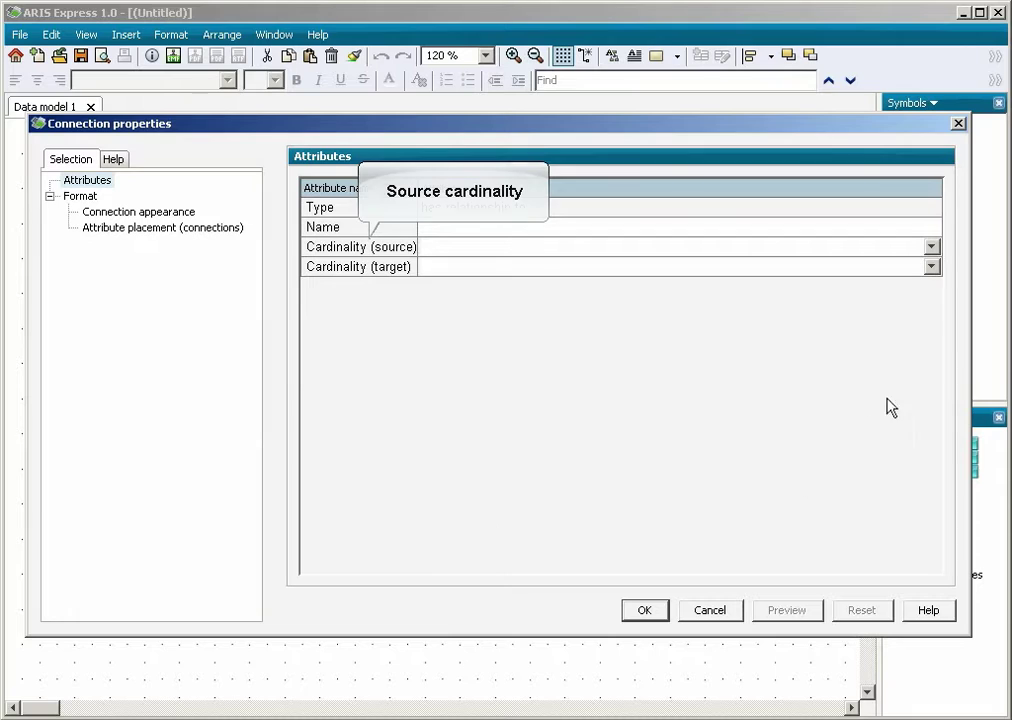
left_click(930, 247)
left_click(595, 350)
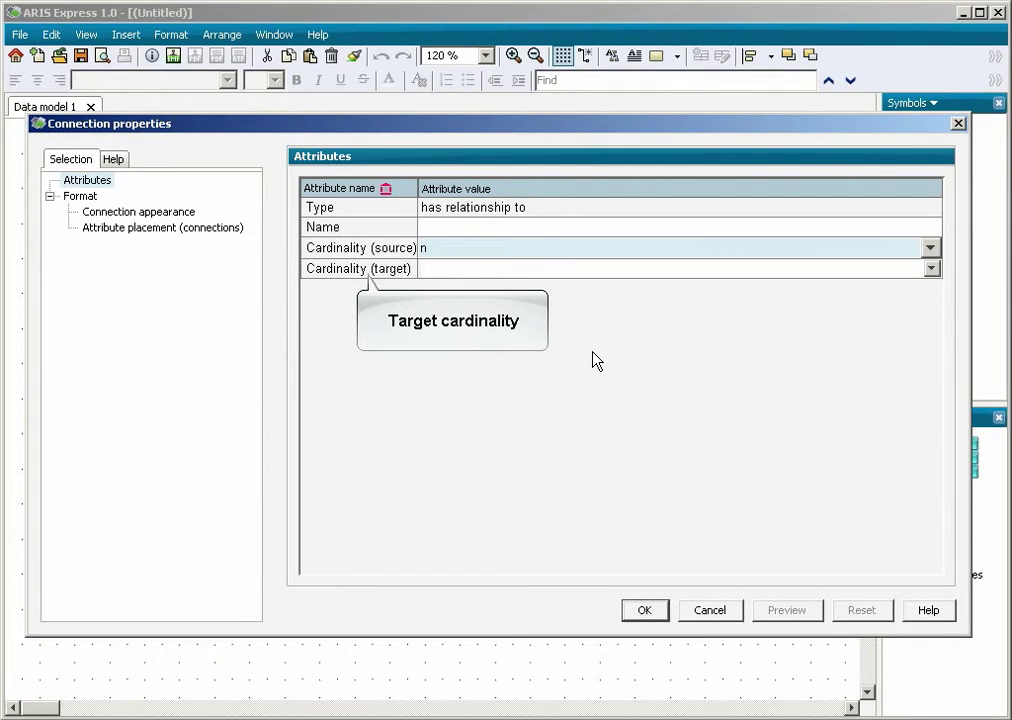
left_click(931, 270)
left_click(776, 362)
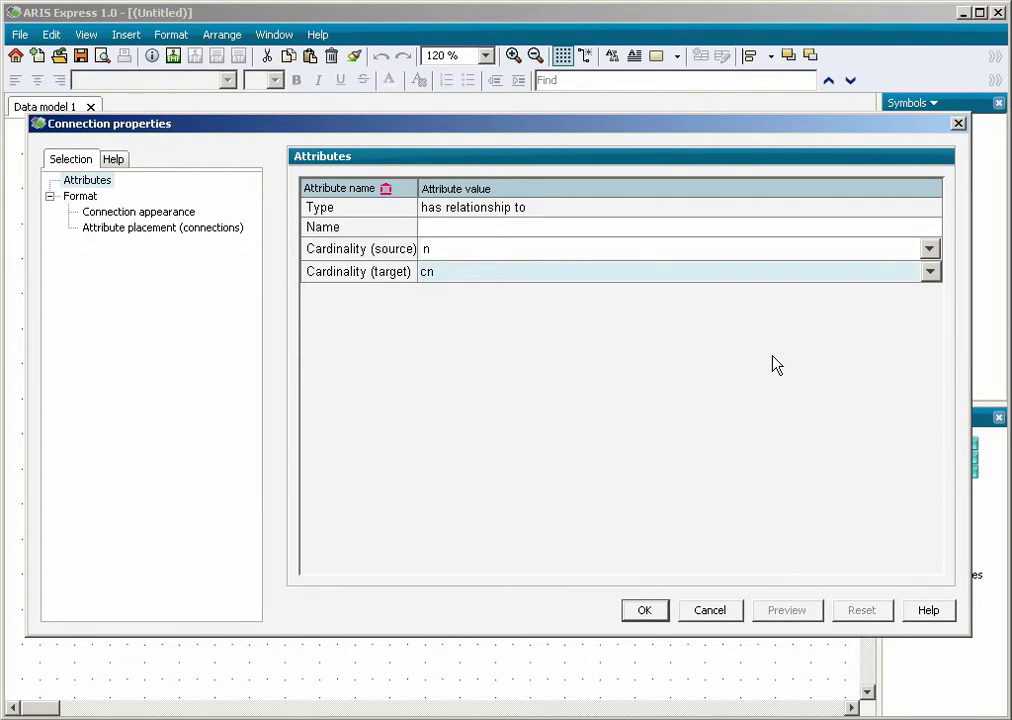
left_click(653, 612)
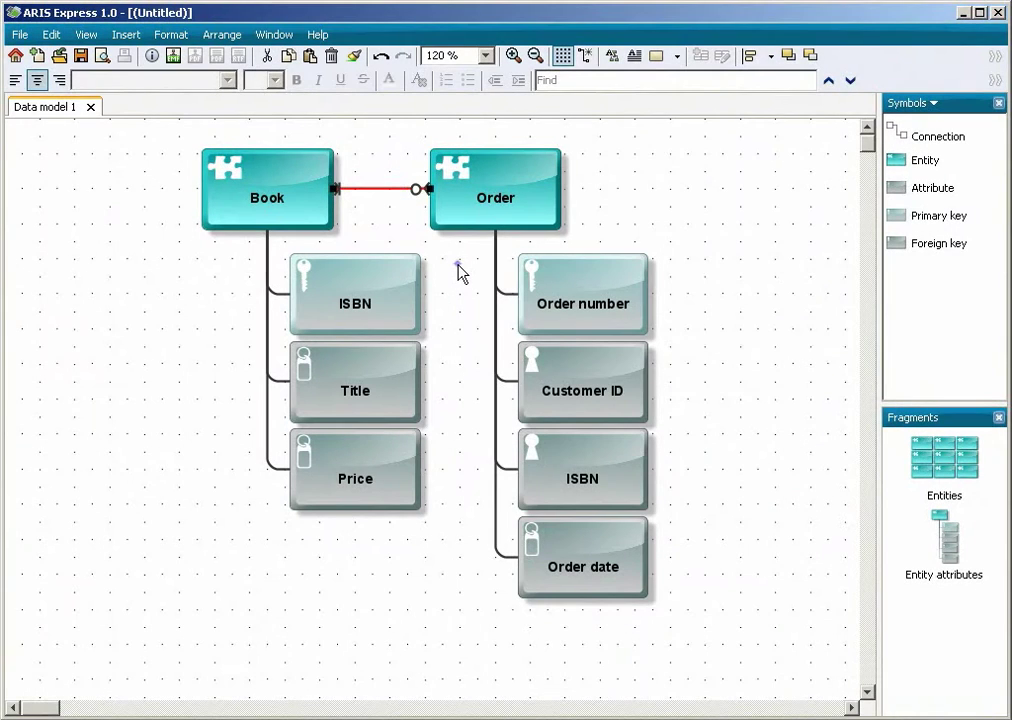
- Hide the grid and save the model in the ARIS Express folder as Data model MyFavoriteBookExpress in ARIS Document Format
left_click(527, 142)
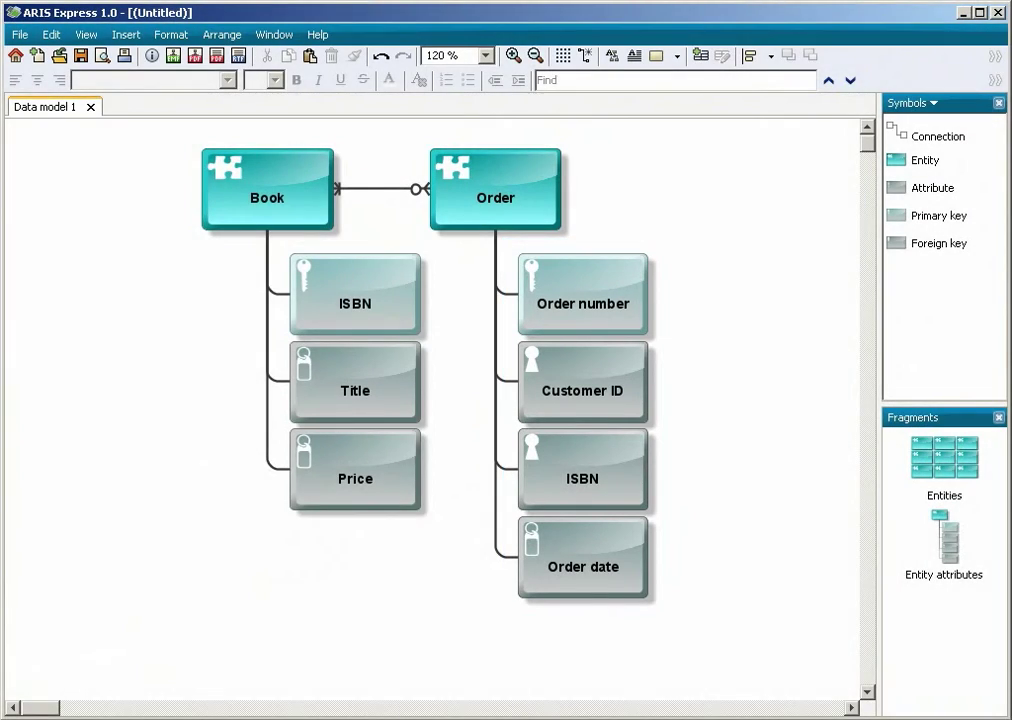
left_click(495, 195)
left_click(80, 56)
key("BackSpace")
type("MyFavoriteBookExpress")
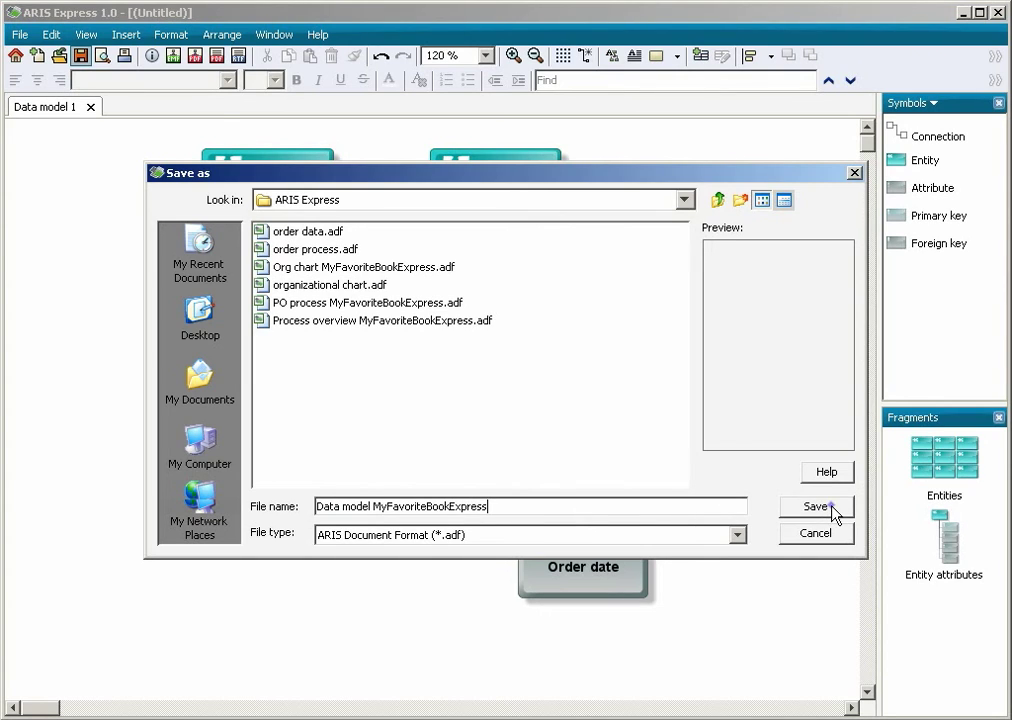
left_click(834, 507)
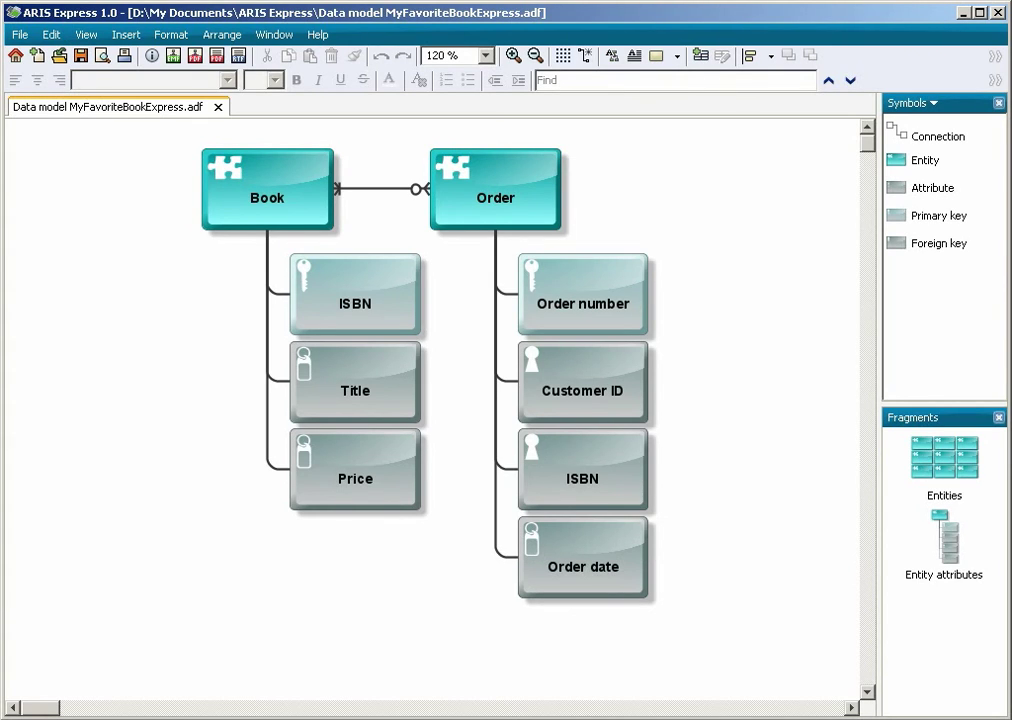